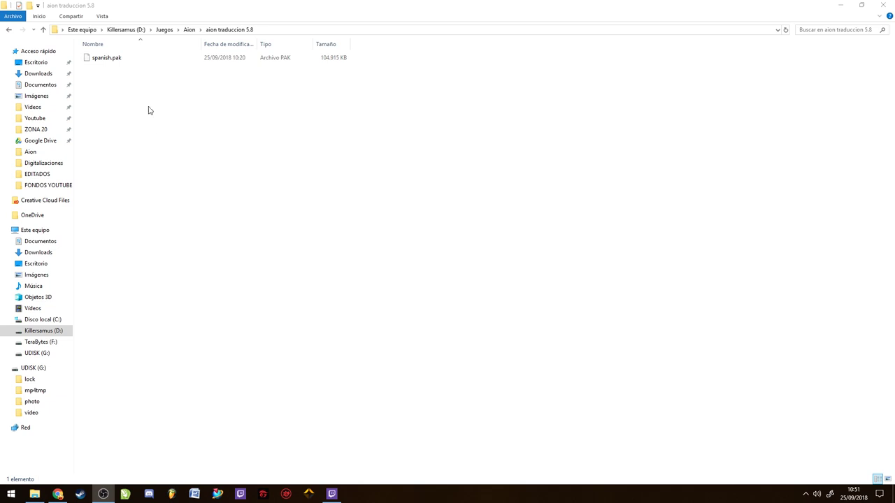
{"action": "left_click", "coordinate": [129, 61]}
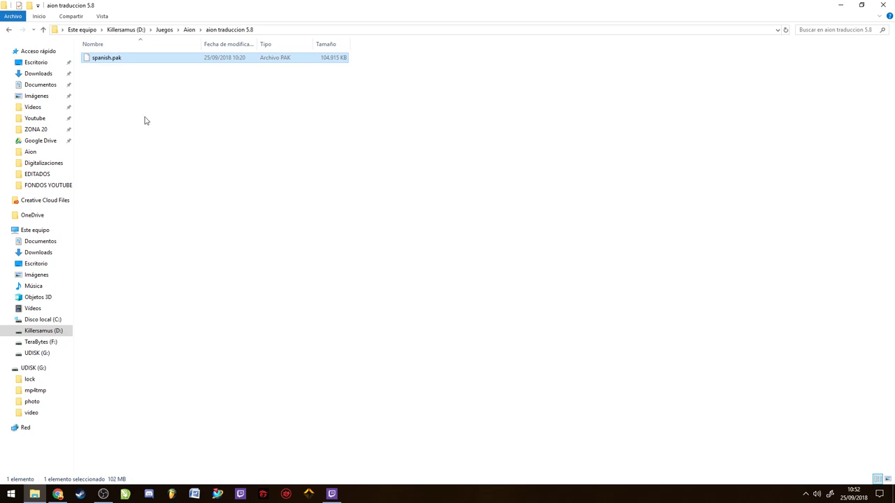
{"action": "right_click", "coordinate": [140, 63]}
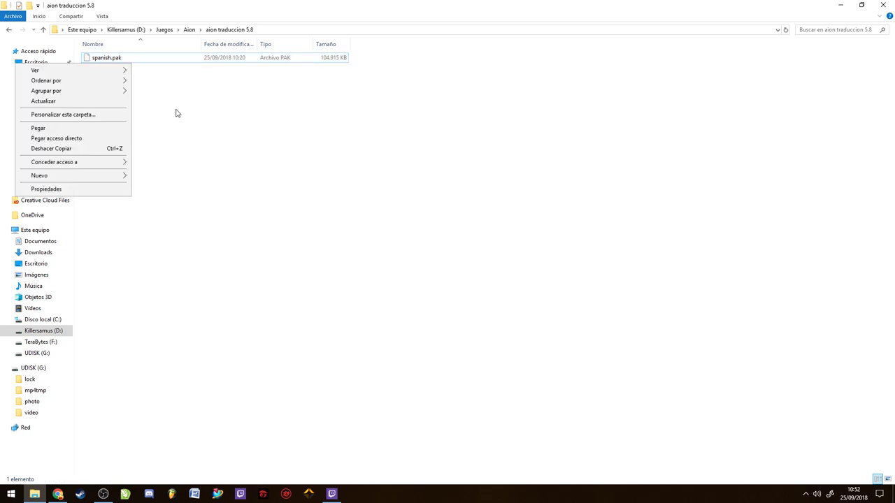
{"action": "left_click", "coordinate": [165, 95]}
{"action": "right_click", "coordinate": [163, 63]}
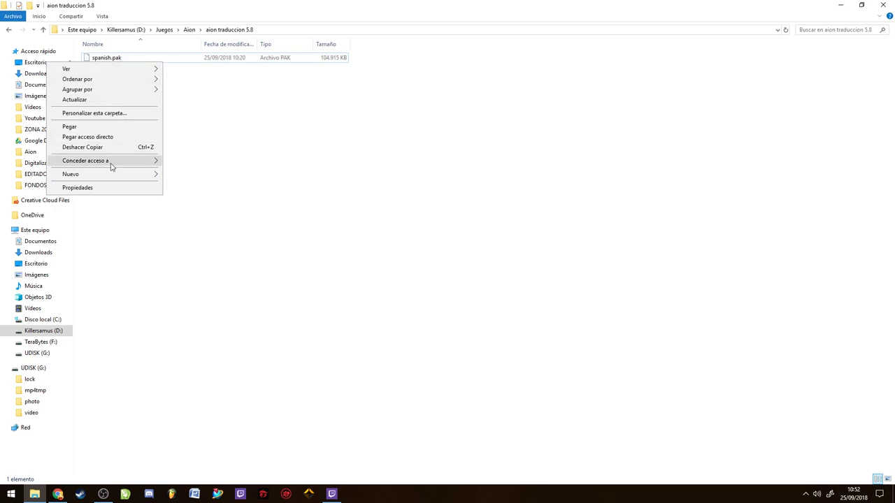
{"action": "left_click", "coordinate": [244, 140]}
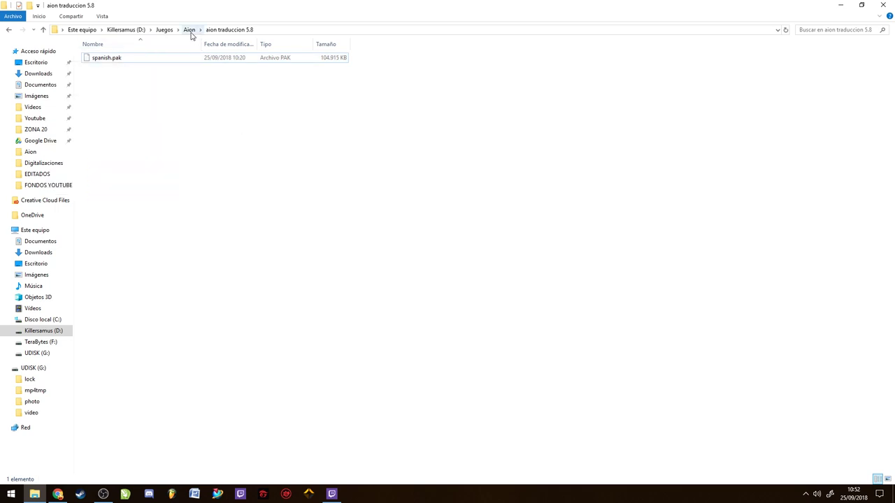
Go to the Aion game's L10N\enu\data folder and select the spanish.pak file there
{"action": "left_click", "coordinate": [190, 30]}
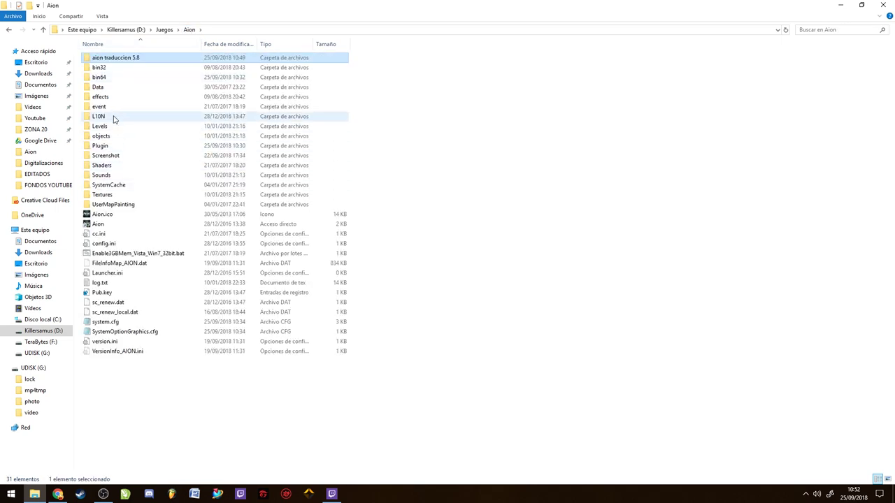
{"action": "double_click", "coordinate": [114, 117]}
{"action": "double_click", "coordinate": [118, 61]}
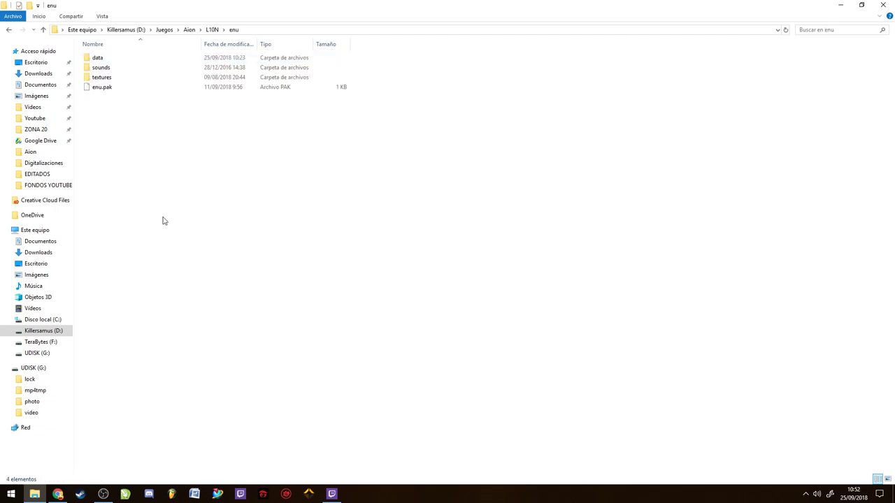
{"action": "double_click", "coordinate": [104, 59]}
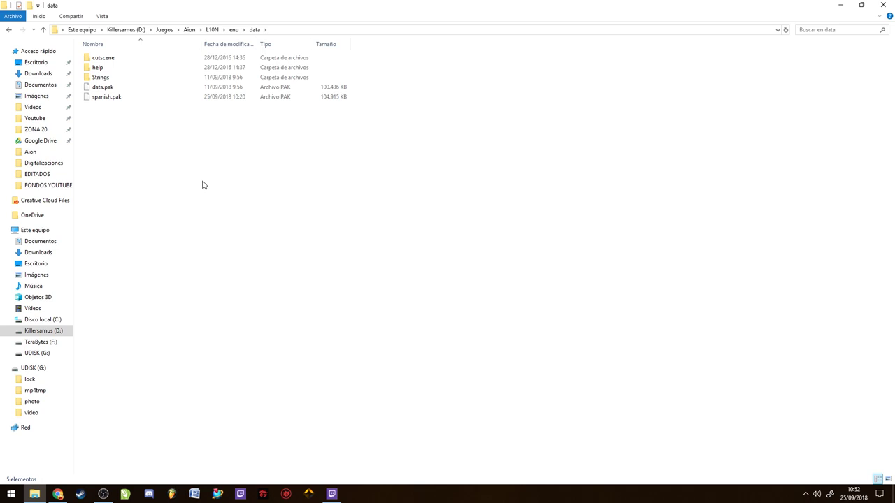
{"action": "left_click", "coordinate": [110, 97]}
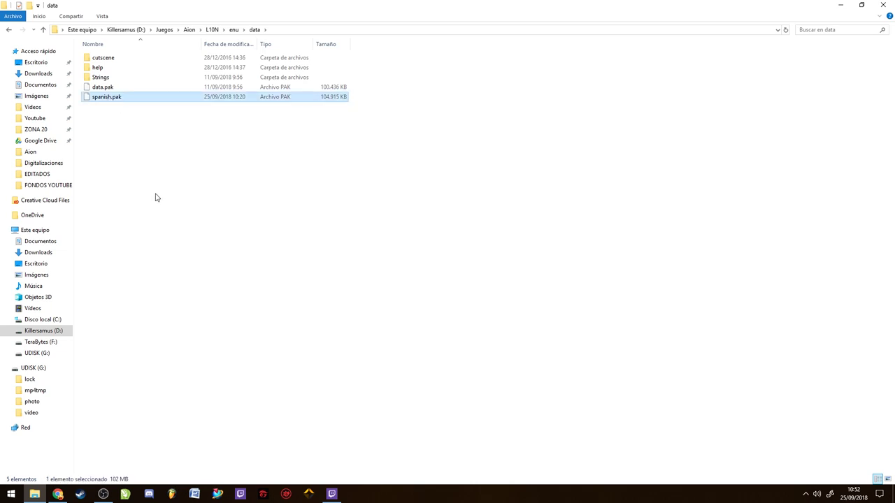
Start the NCSOFT launcher for Aion and choose Español as the language of its login window
{"action": "left_click", "coordinate": [16, 497]}
{"action": "left_click", "coordinate": [189, 320]}
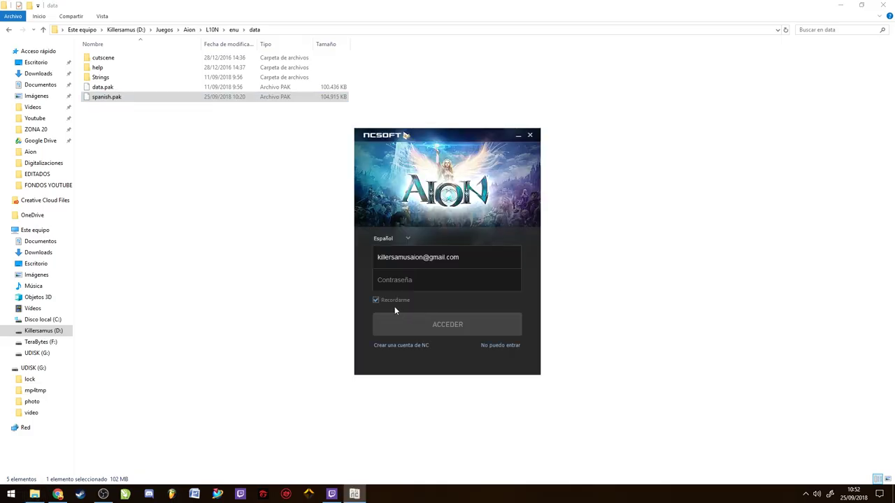
{"action": "left_click", "coordinate": [406, 238]}
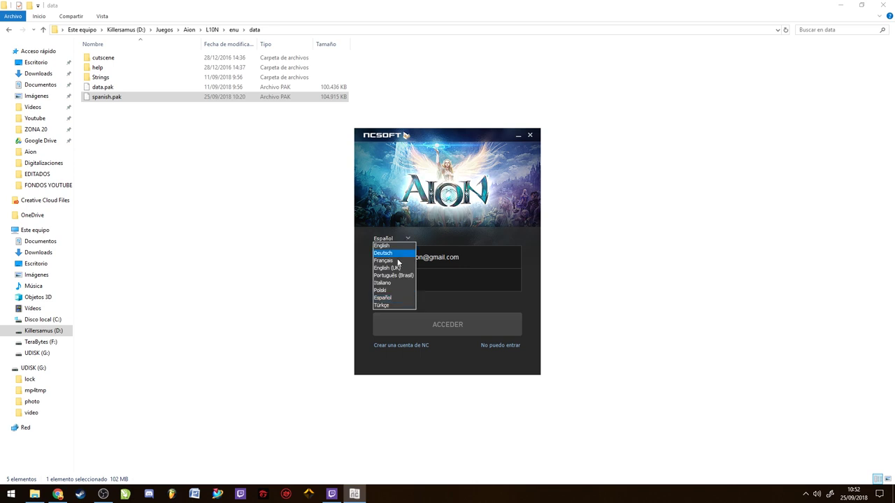
{"action": "left_click", "coordinate": [398, 299]}
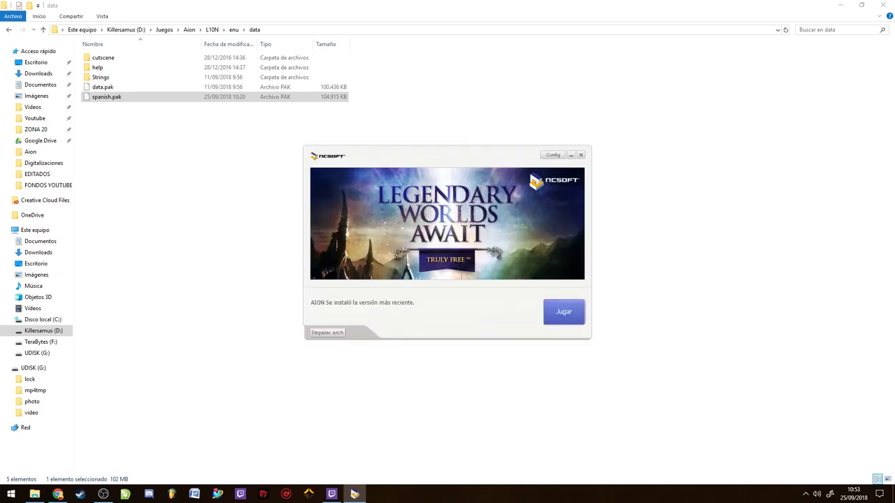
Set the launcher language to Español in the launcher configuration and confirm the settings
{"action": "left_click", "coordinate": [550, 155]}
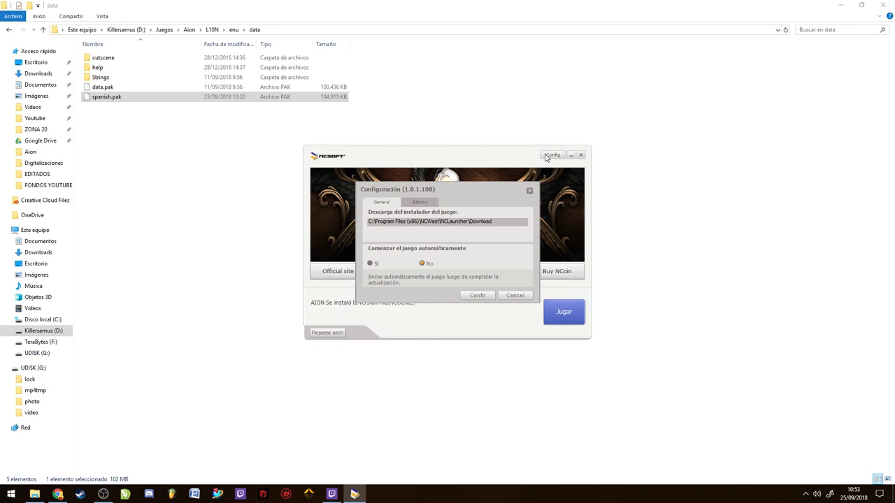
{"action": "left_click", "coordinate": [420, 202]}
{"action": "left_click", "coordinate": [432, 223]}
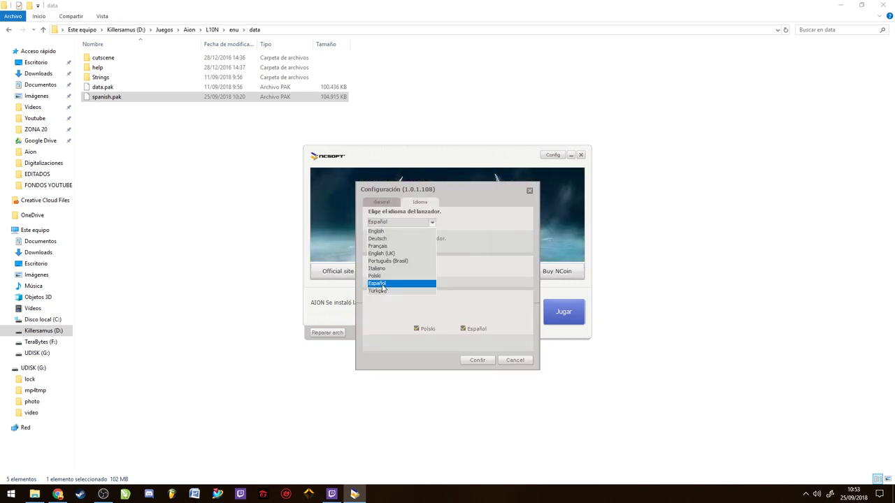
{"action": "left_click", "coordinate": [383, 284]}
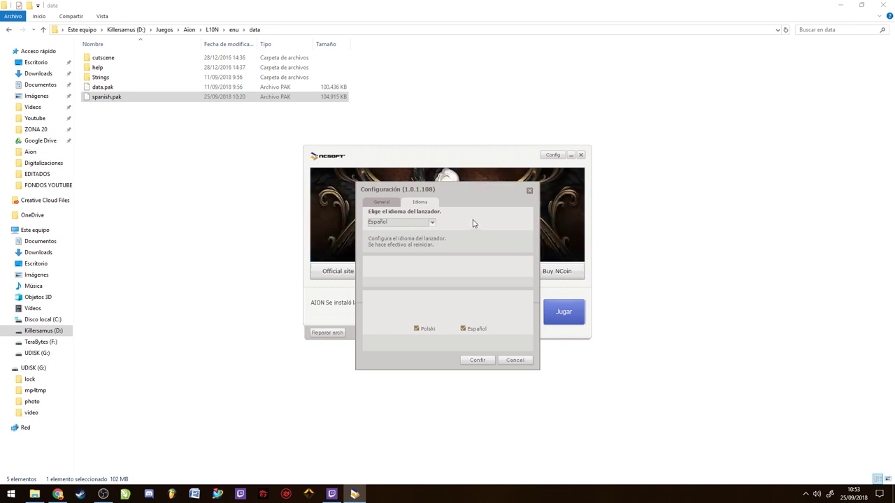
{"action": "left_click", "coordinate": [479, 360]}
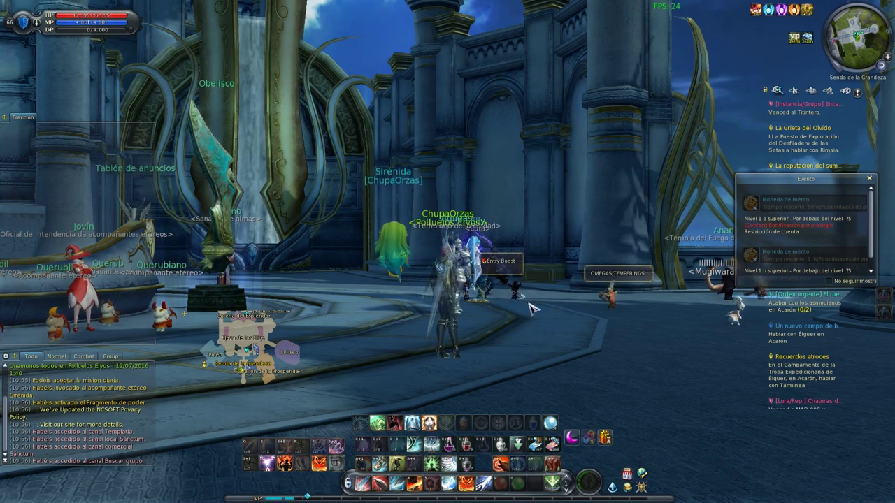
Examine the translated campaign missions in the quest log, read the description and rewards of "Recuerdos atroces", and close the log
{"action": "left_click_drag", "start_coordinate": [532, 309], "coordinate": [574, 345]}
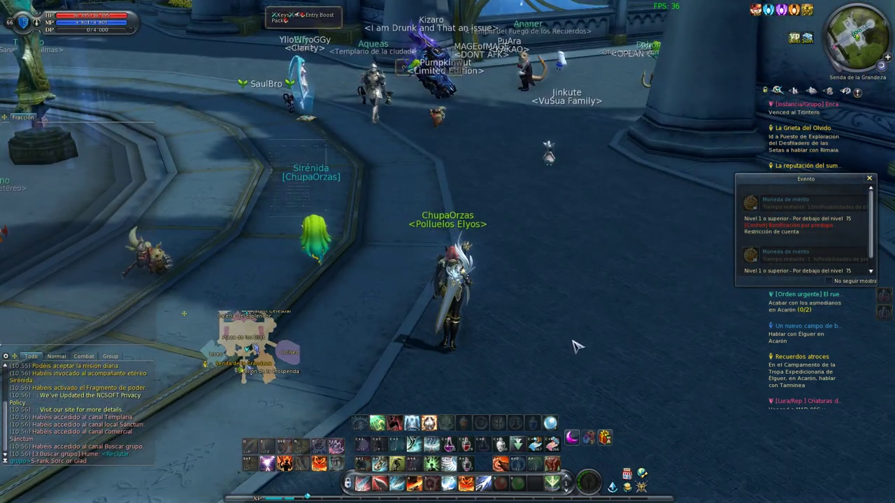
{"action": "key", "text": "j"}
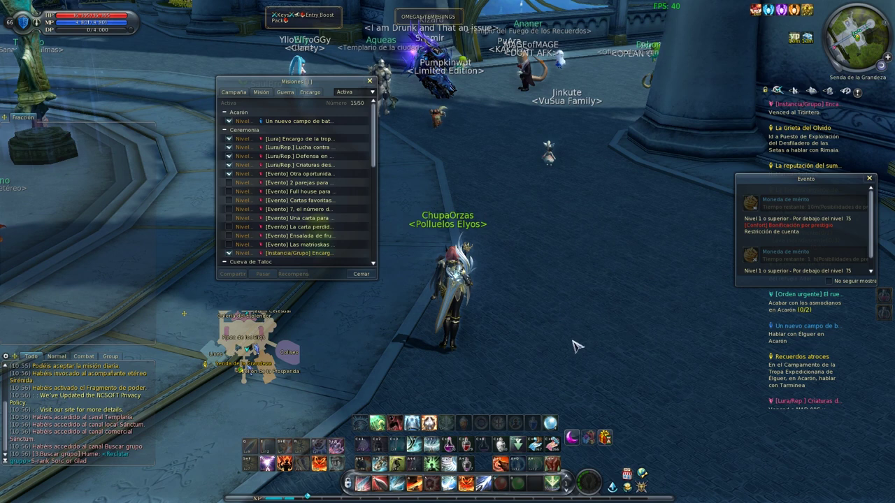
{"action": "left_click", "coordinate": [238, 93]}
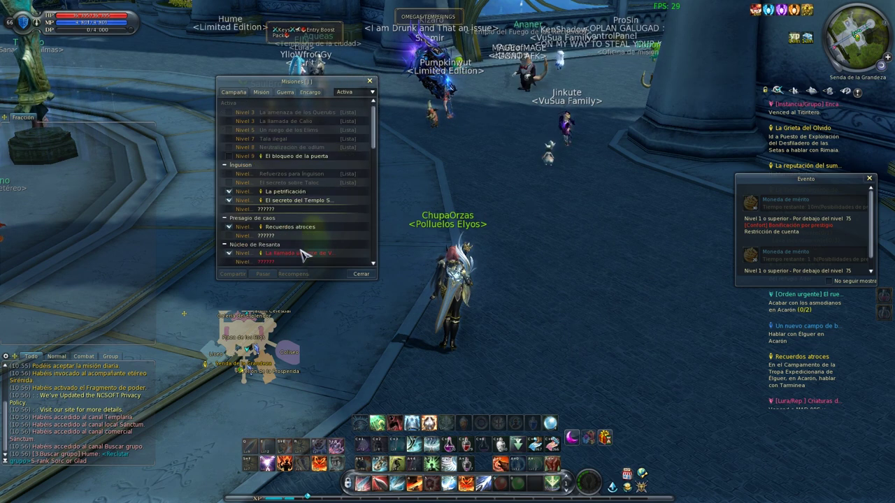
{"action": "scroll", "coordinate": [303, 253], "scroll_direction": "down", "scroll_amount": 3}
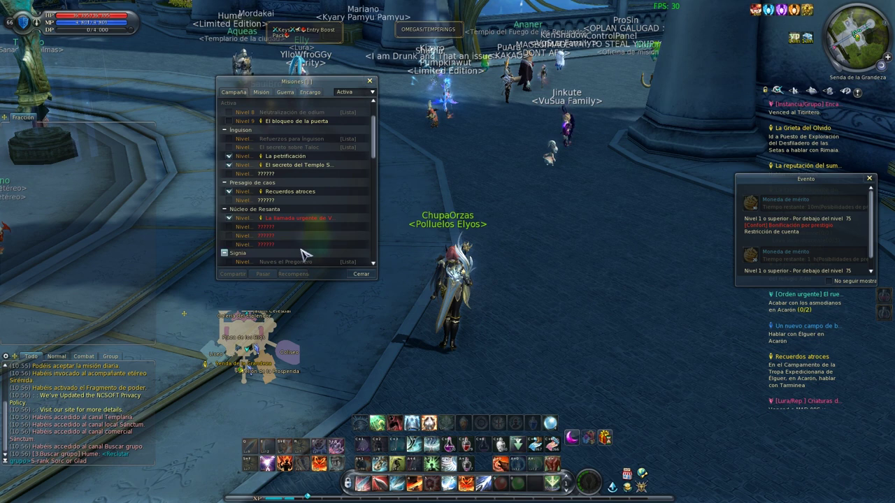
{"action": "scroll", "coordinate": [303, 253], "scroll_direction": "down", "scroll_amount": 2}
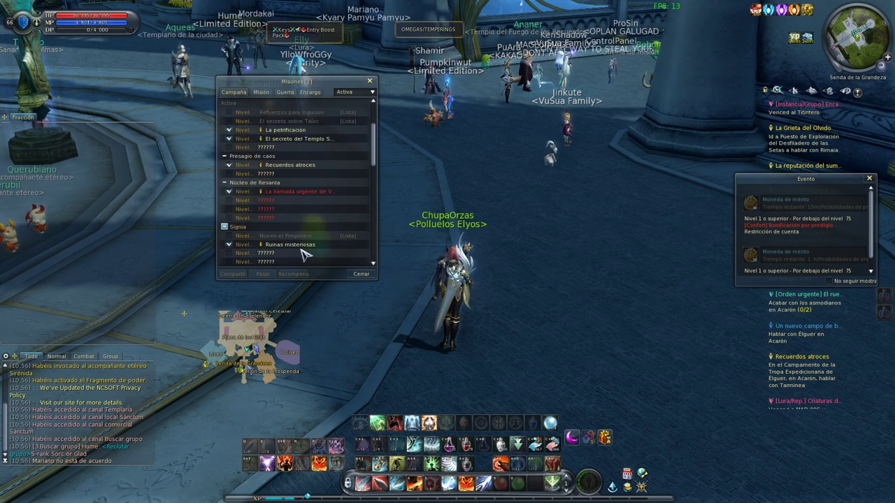
{"action": "scroll", "coordinate": [303, 253], "scroll_direction": "up", "scroll_amount": 4}
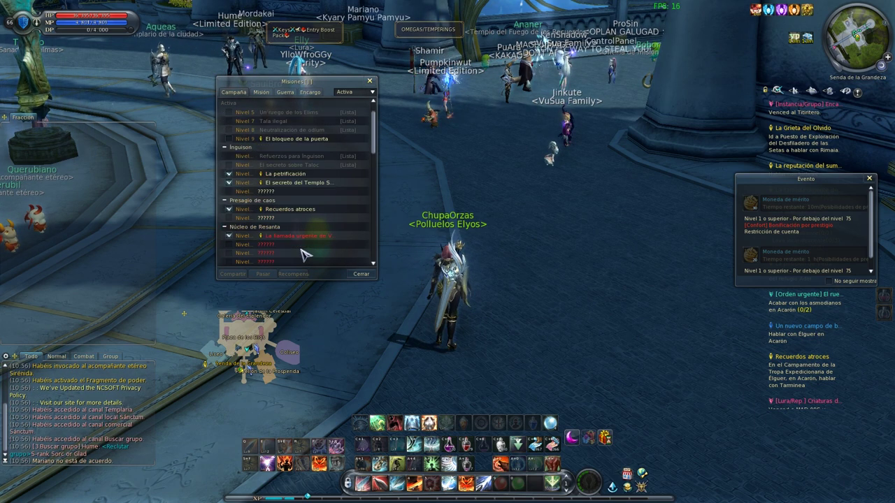
{"action": "left_click", "coordinate": [309, 211]}
{"action": "scroll", "coordinate": [465, 216], "scroll_direction": "down", "scroll_amount": 2}
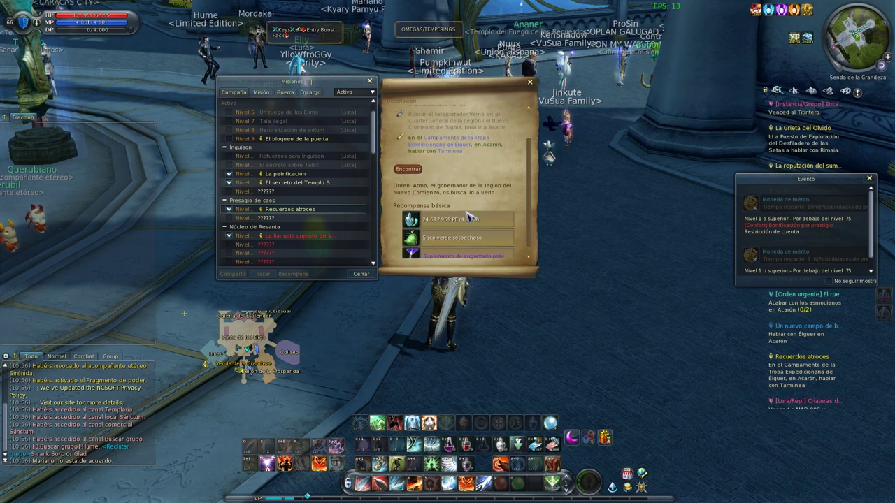
{"action": "left_click", "coordinate": [370, 82]}
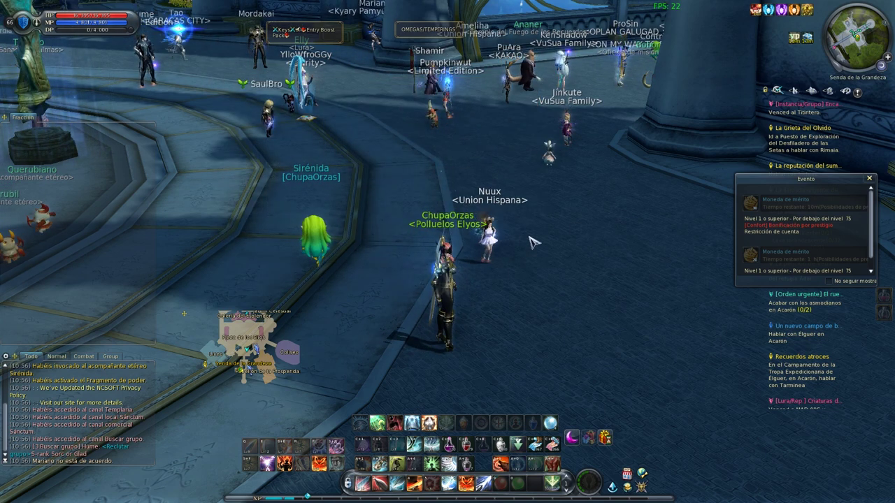
Send the message ":D" in the Decir chat while standing near the other player's character
{"action": "key", "text": "c"}
{"action": "key", "text": "c"}
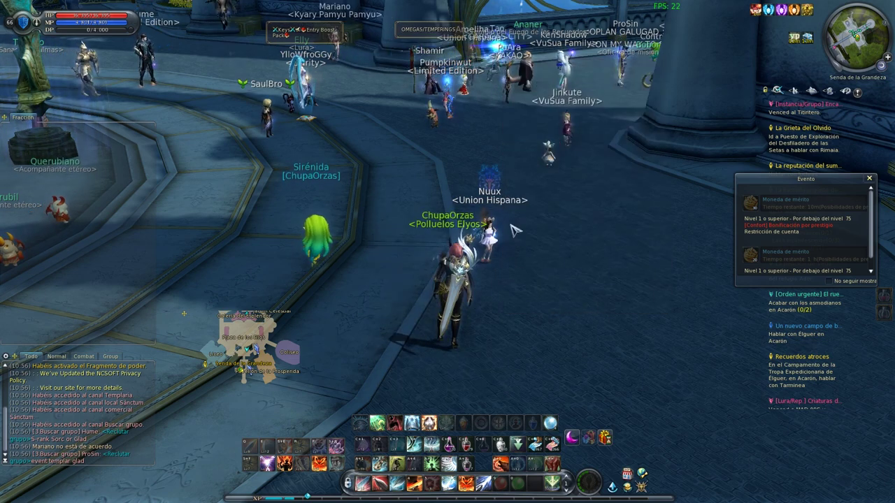
{"action": "key", "text": "d"}
{"action": "key", "text": "1"}
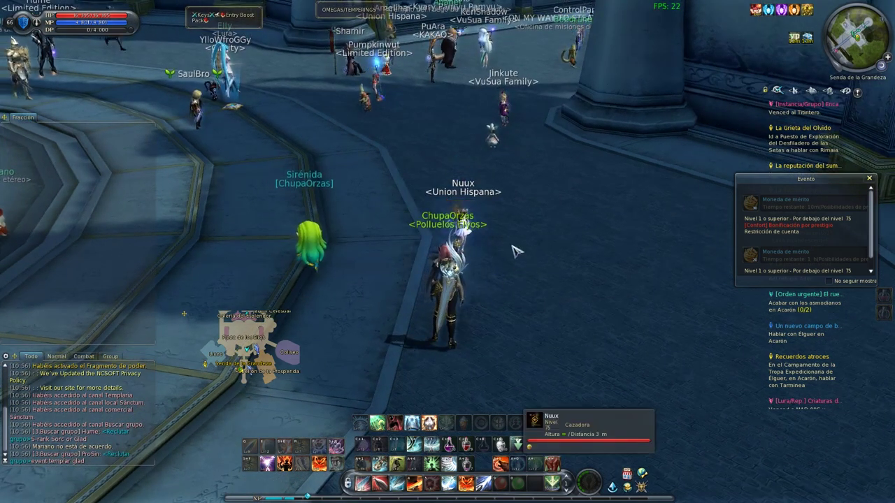
{"action": "key", "text": "Return"}
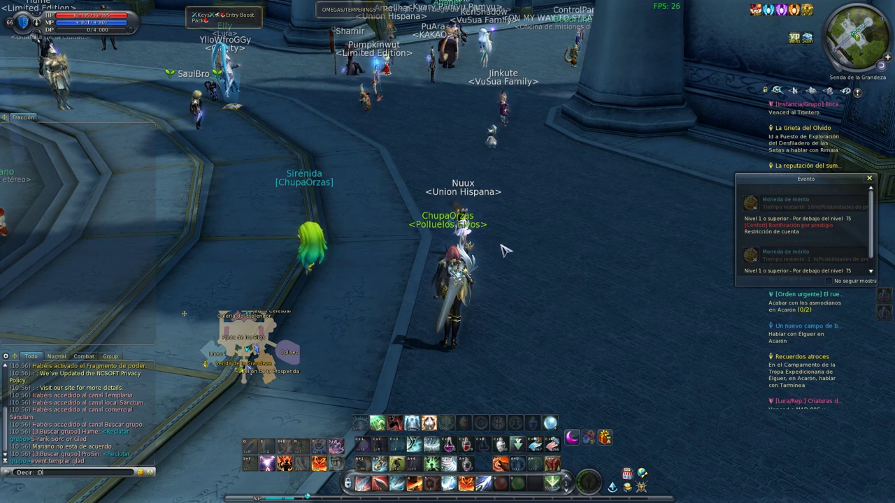
{"action": "key", "text": "Return"}
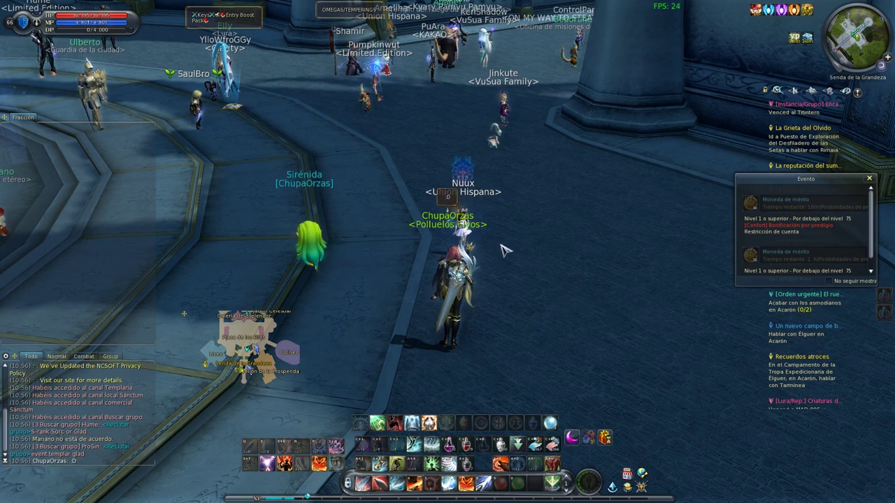
{"action": "key", "text": "a"}
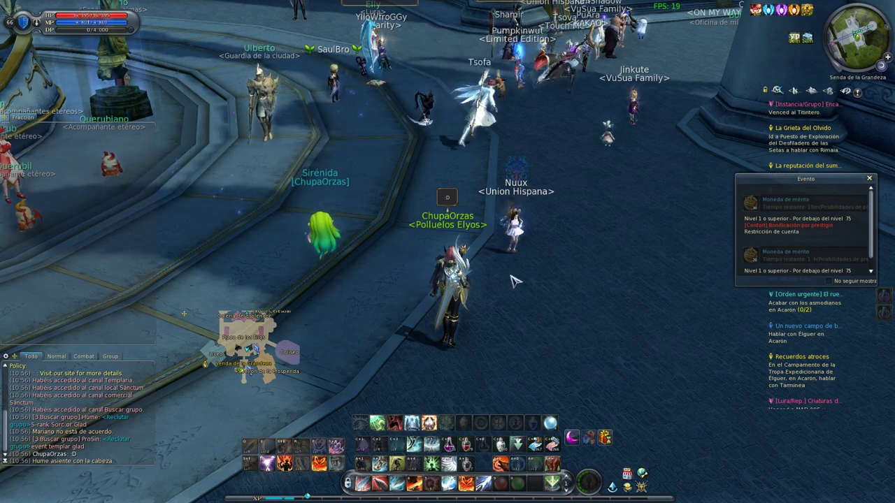
Examine the translated names and descriptions of the active skills in the Habilidades window, moving it clear of the quest tracker
{"action": "key", "text": "k"}
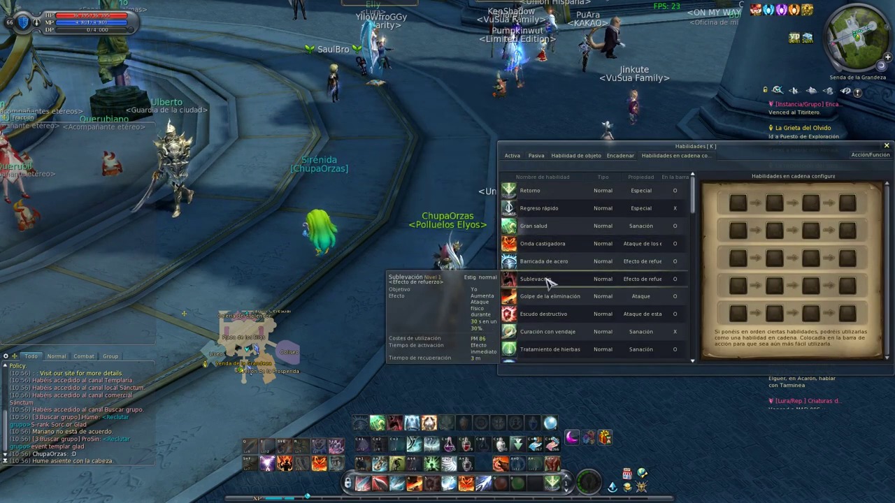
{"action": "left_click", "coordinate": [512, 155]}
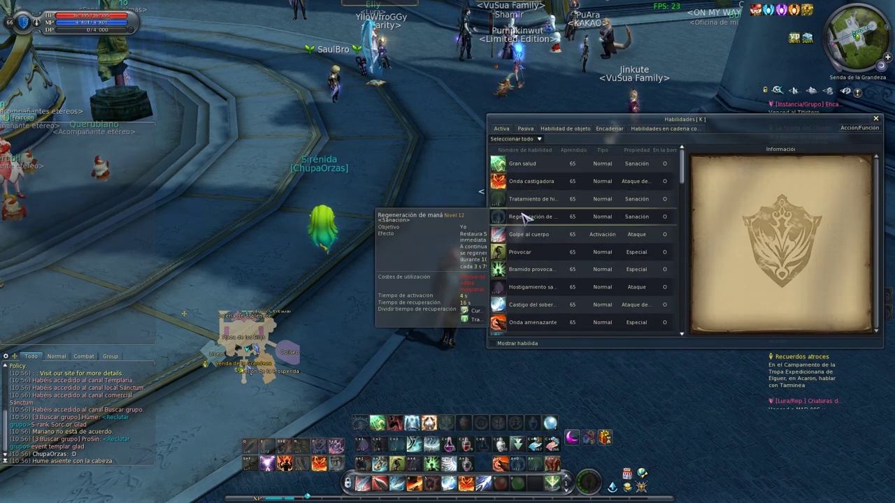
{"action": "left_click_drag", "start_coordinate": [545, 123], "coordinate": [253, 42]}
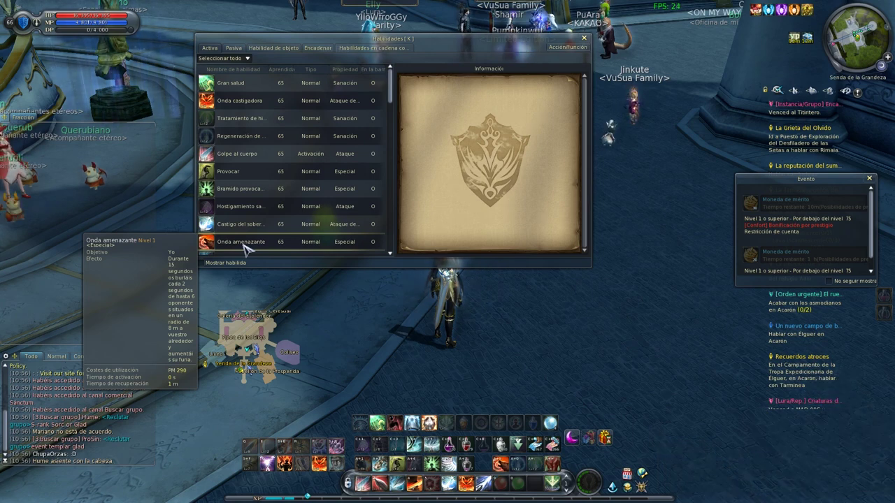
{"action": "scroll", "coordinate": [256, 203], "scroll_direction": "down", "scroll_amount": 3}
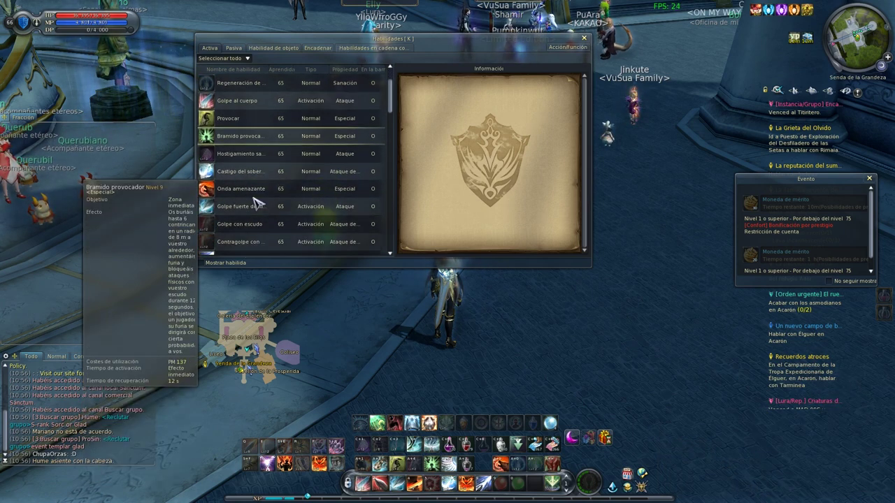